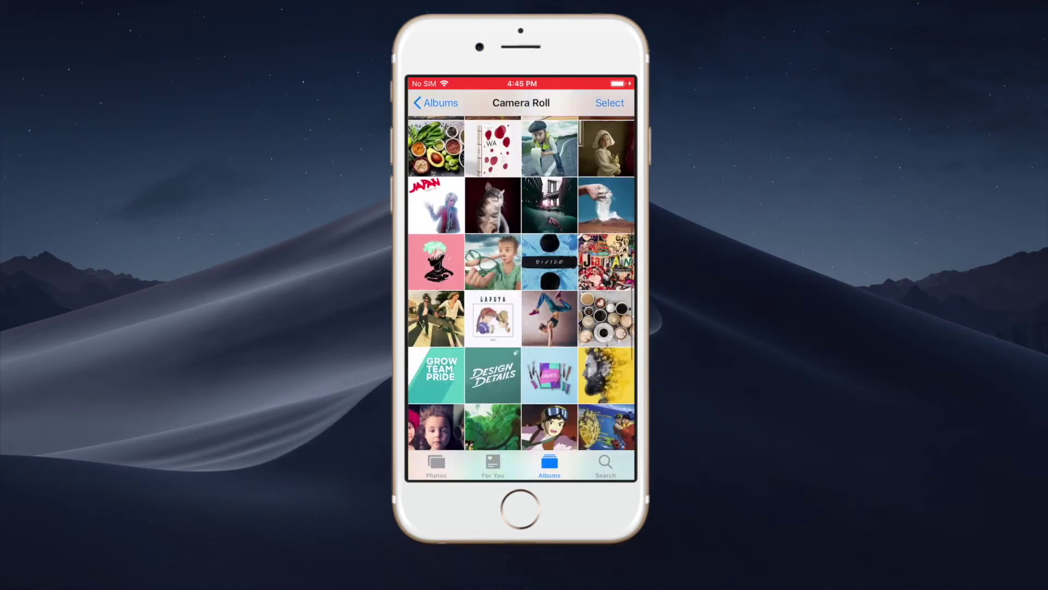
Step: Scroll through the iPhone's Camera Roll photos and then its Songs list in Music
{"action": "scroll", "coordinate": [522, 284], "scroll_direction": "up", "scroll_amount": 10}
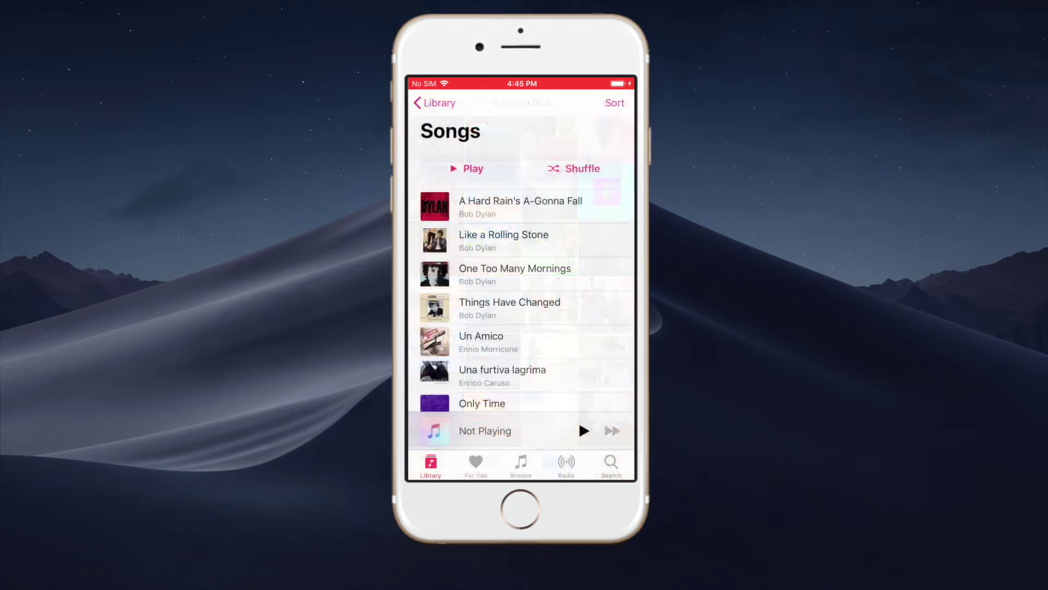
{"action": "scroll", "coordinate": [521, 262], "scroll_direction": "down", "scroll_amount": 10}
{"action": "scroll", "coordinate": [521, 262], "scroll_direction": "down", "scroll_amount": 3}
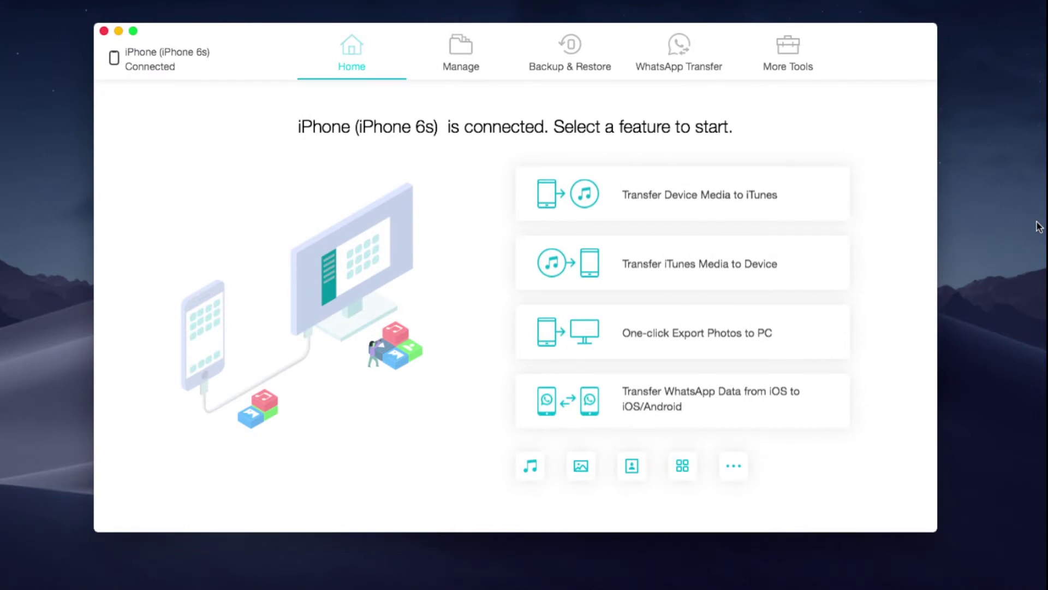
Step: Go to Backup & Restore and choose the Device Backup & Restore card
{"action": "left_click", "coordinate": [588, 66]}
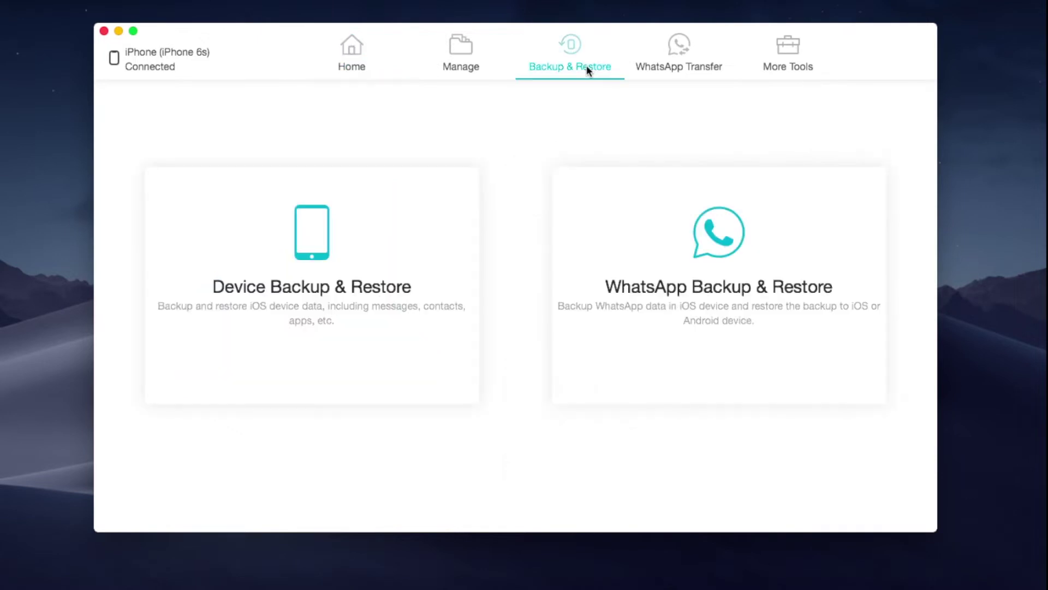
{"action": "left_click", "coordinate": [432, 217]}
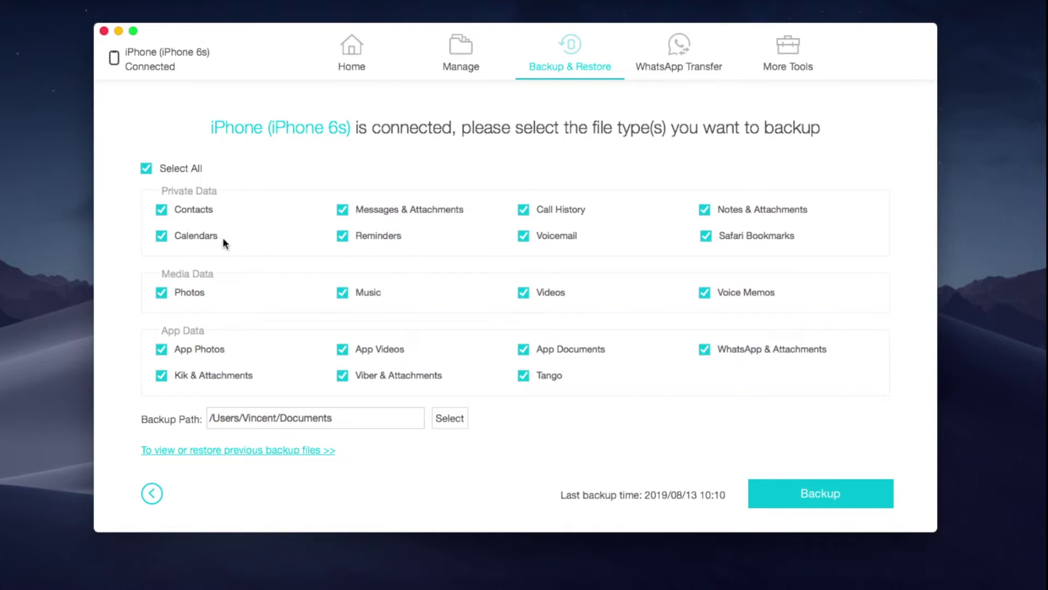
Step: Uncheck all file types, then check only Photos under Media Data
{"action": "left_click", "coordinate": [146, 169]}
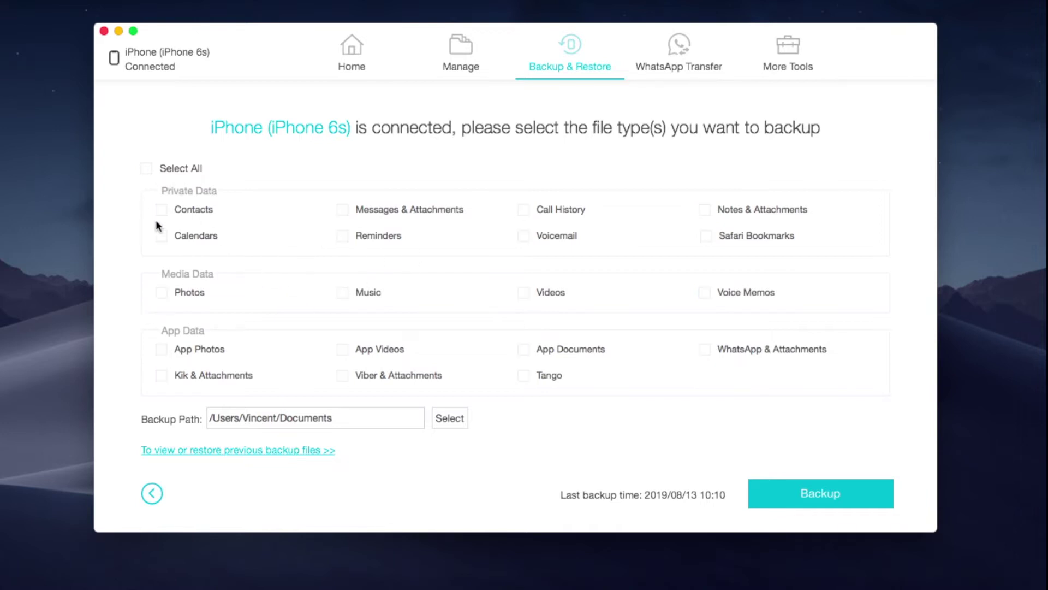
{"action": "left_click", "coordinate": [162, 295]}
Step: Set the backup path to the External drive (/Volumes/External)
{"action": "left_click", "coordinate": [450, 418]}
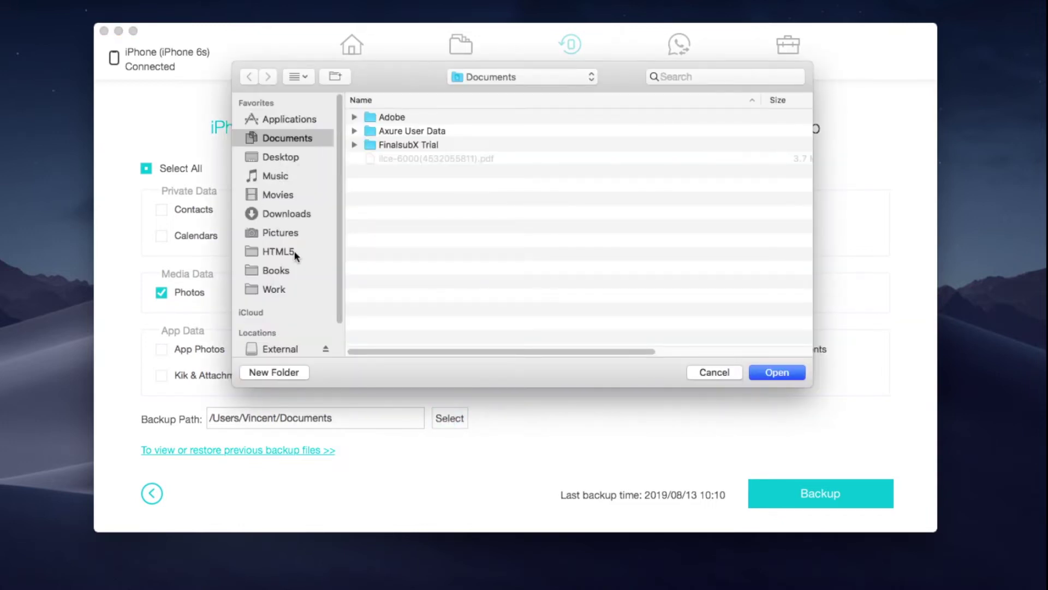
{"action": "scroll", "coordinate": [295, 251], "scroll_direction": "down", "scroll_amount": 2}
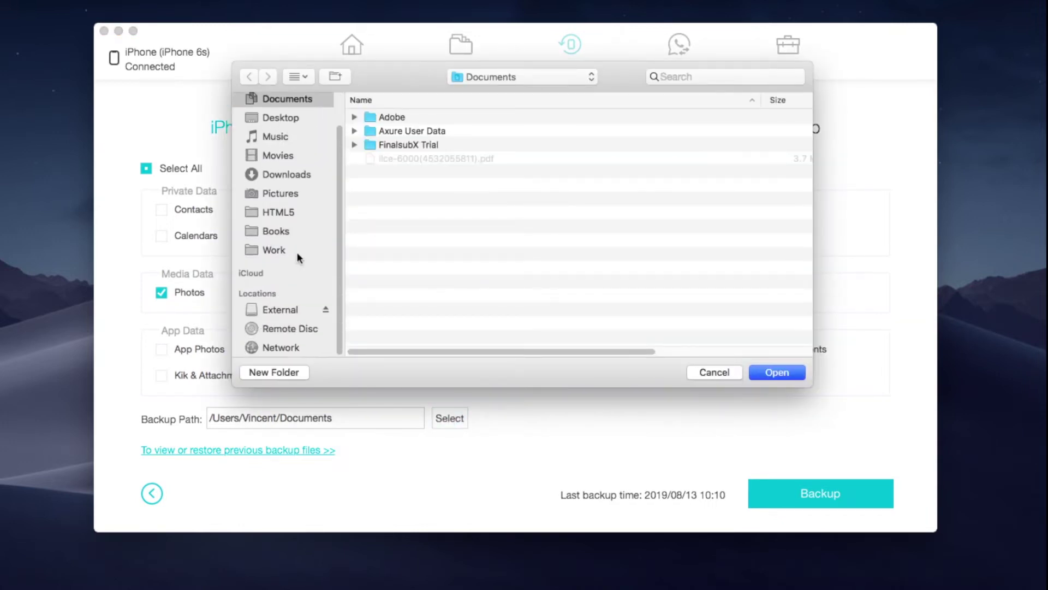
{"action": "left_click", "coordinate": [276, 312]}
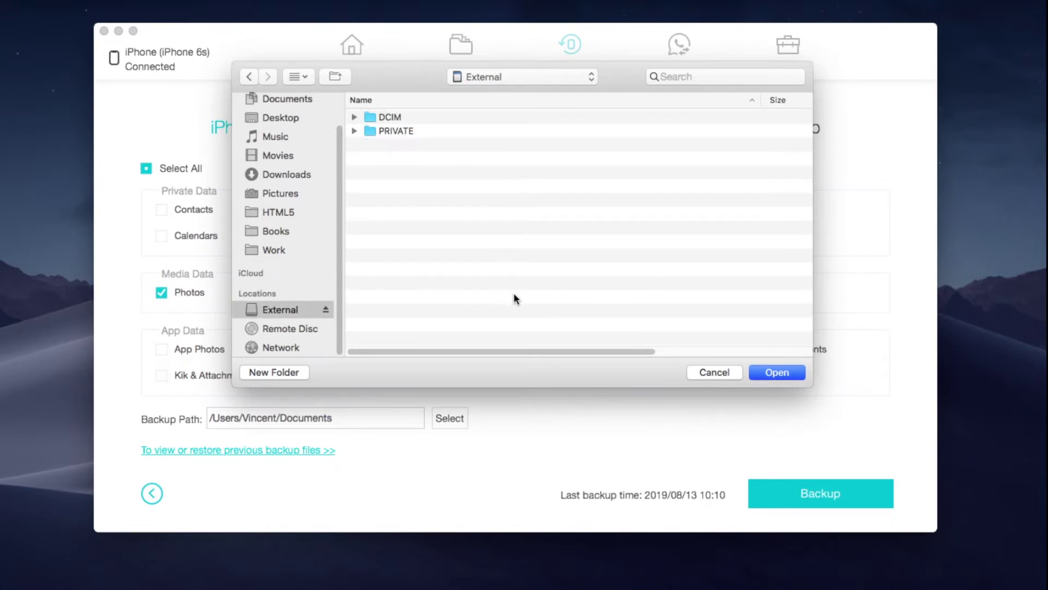
{"action": "left_click", "coordinate": [792, 374]}
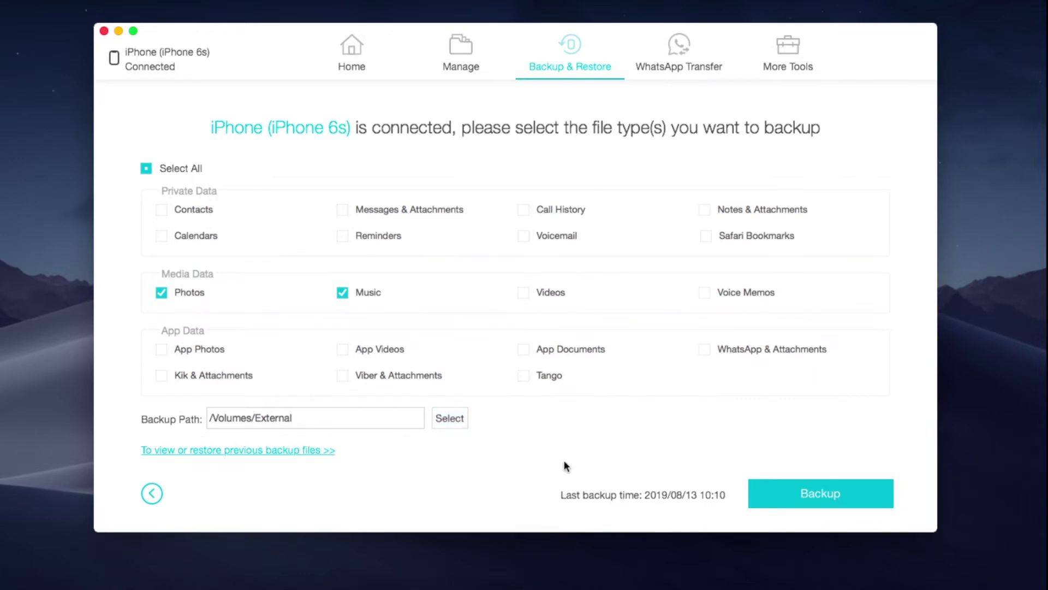
Step: Back up the selected Photos and Music to the External drive until Backup Completed appears
{"action": "left_click", "coordinate": [864, 496]}
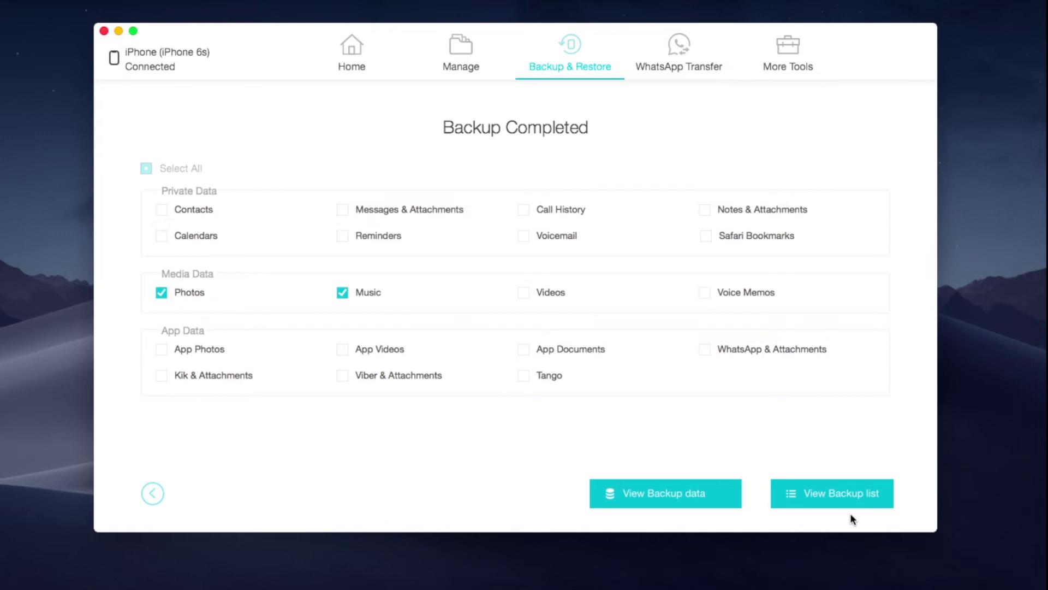
Step: Open the backup list, select the iPhone 6s backup, and briefly view its backup folder in Finder
{"action": "left_click", "coordinate": [886, 499]}
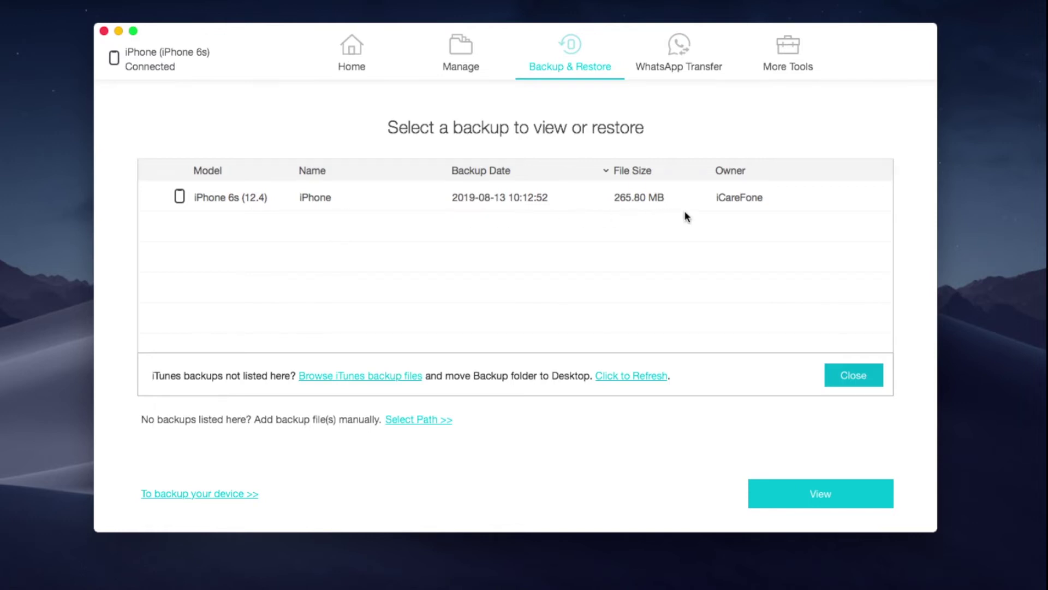
{"action": "left_click", "coordinate": [706, 198]}
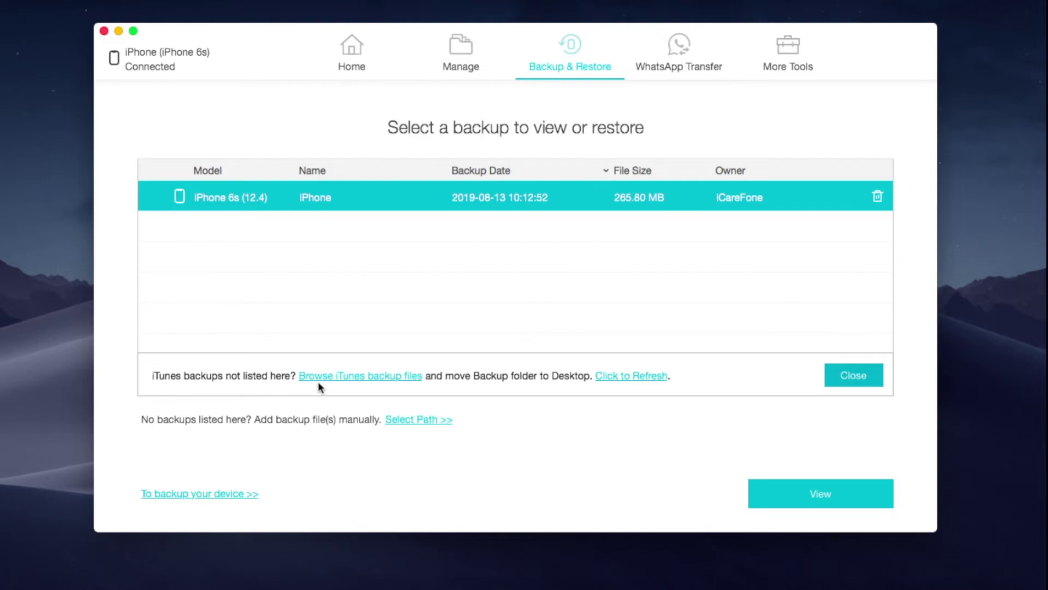
{"action": "left_click", "coordinate": [401, 376]}
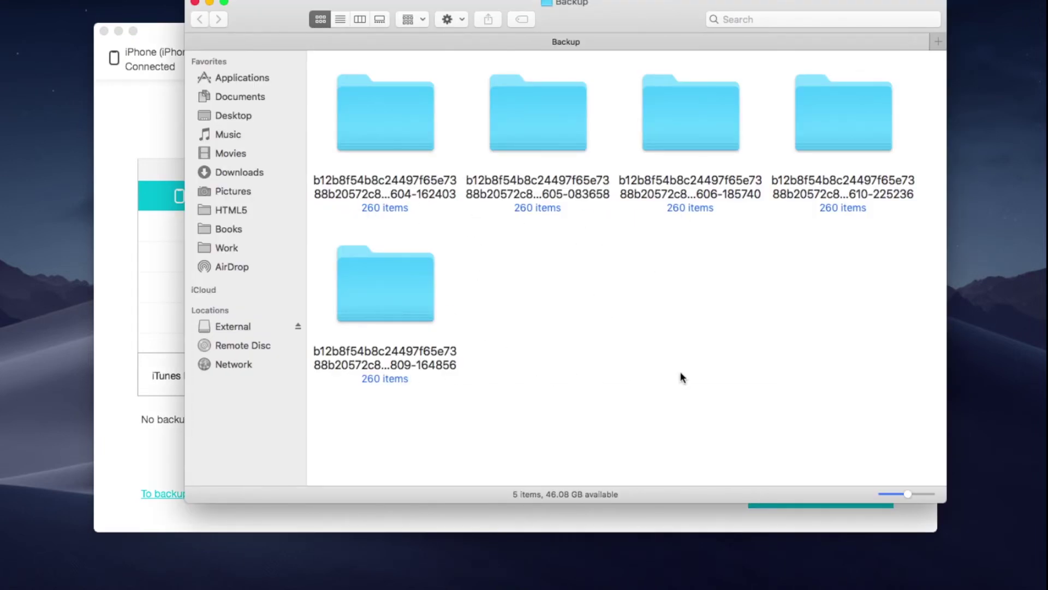
{"action": "left_click", "coordinate": [194, 3]}
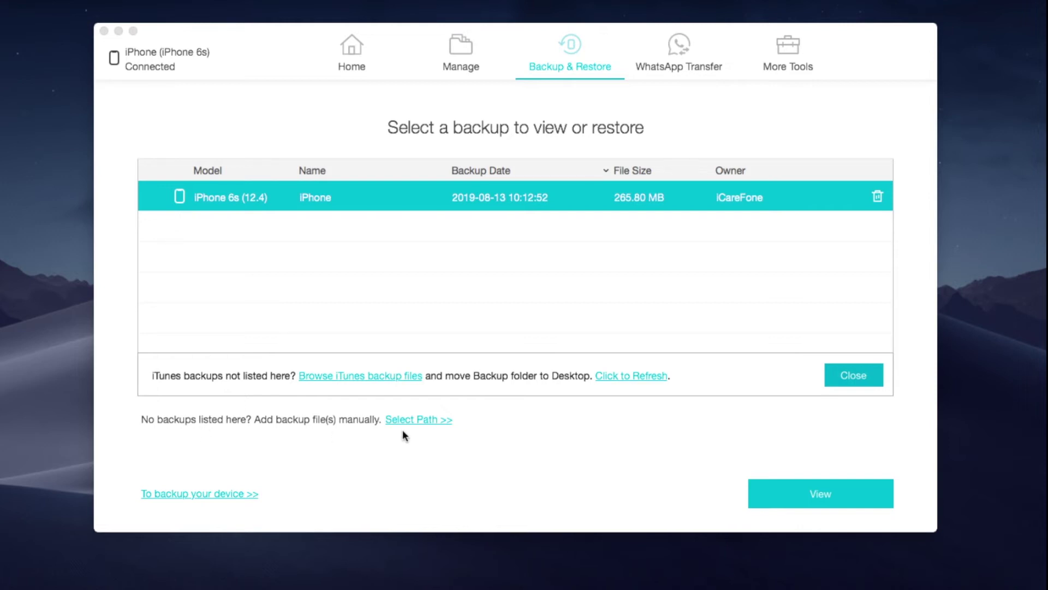
{"action": "left_click", "coordinate": [432, 420]}
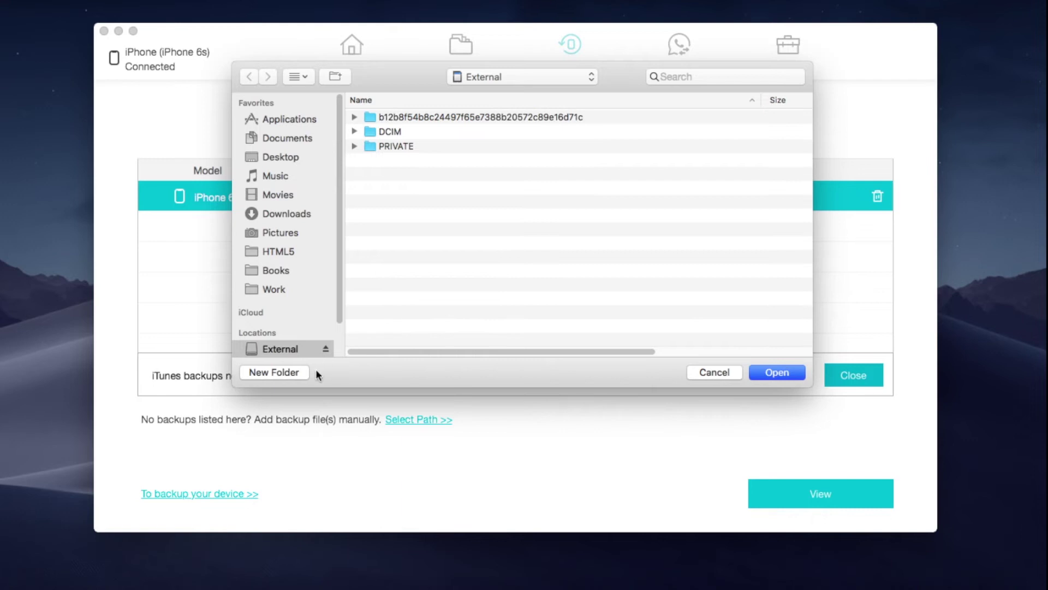
{"action": "scroll", "coordinate": [298, 317], "scroll_direction": "down", "scroll_amount": 3}
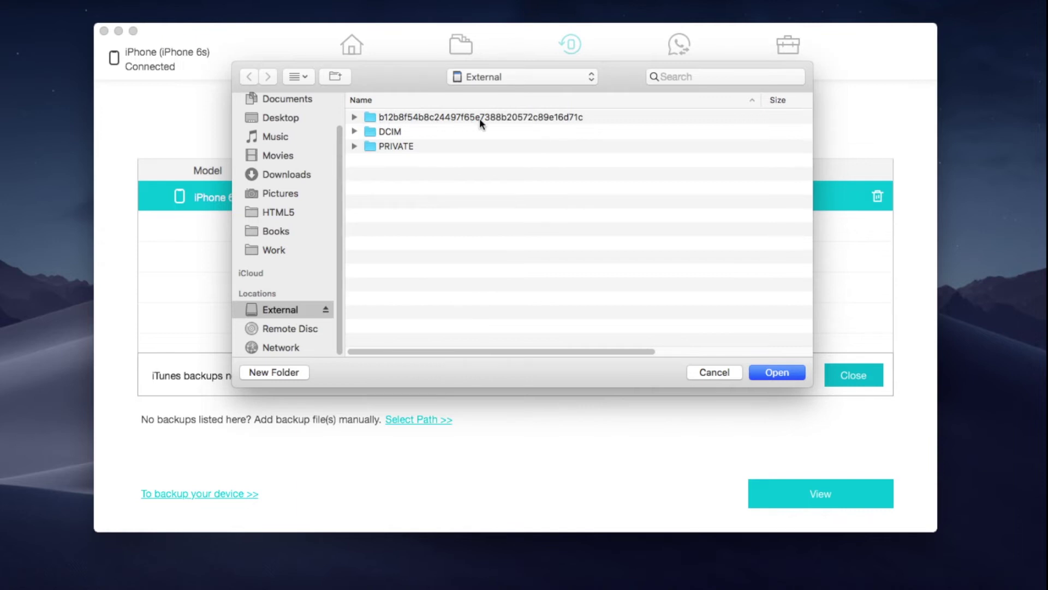
Step: Open the long-named backup folder on External and then its TS_Music folder
{"action": "left_click", "coordinate": [569, 117]}
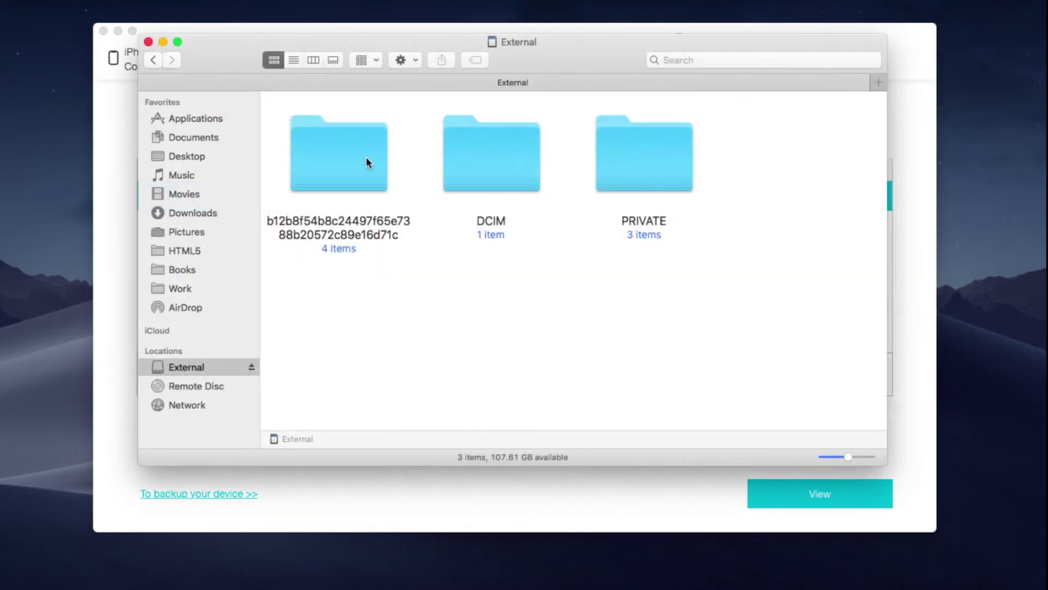
{"action": "left_click", "coordinate": [366, 162]}
{"action": "double_click", "coordinate": [355, 159]}
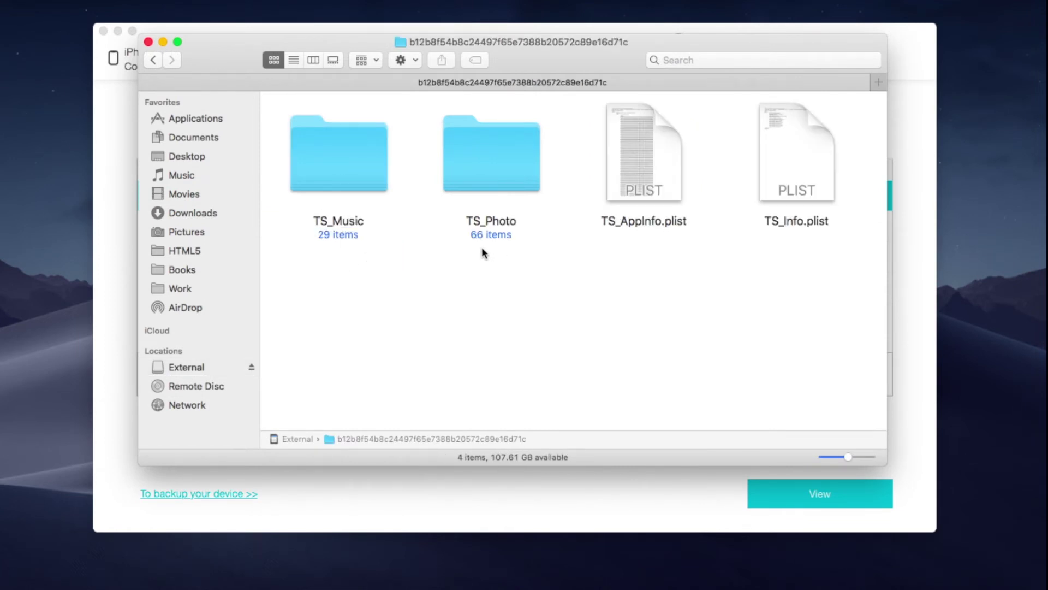
{"action": "double_click", "coordinate": [362, 172]}
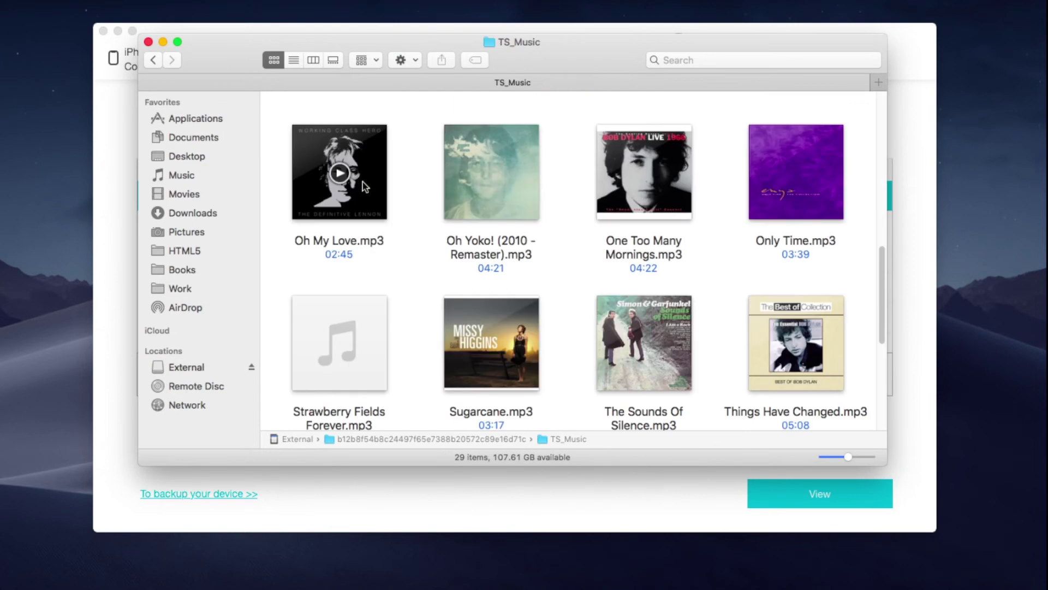
Step: Scroll through the 29 backed-up songs, then go back to the parent backup folder
{"action": "scroll", "coordinate": [590, 267], "scroll_direction": "down", "scroll_amount": 5}
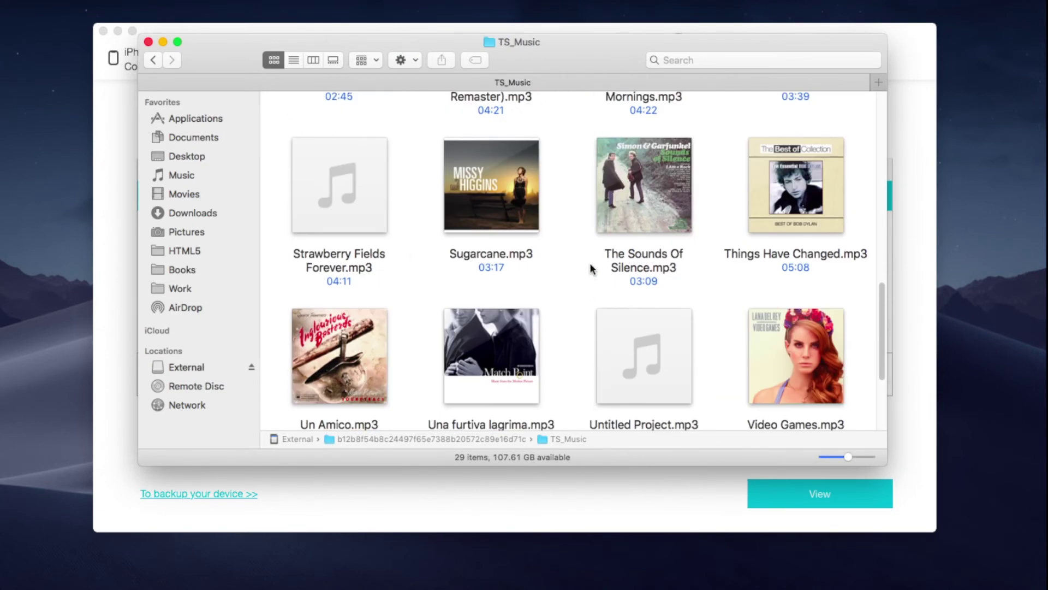
{"action": "scroll", "coordinate": [592, 268], "scroll_direction": "down", "scroll_amount": 5}
{"action": "scroll", "coordinate": [589, 273], "scroll_direction": "down", "scroll_amount": 2}
{"action": "scroll", "coordinate": [587, 276], "scroll_direction": "up", "scroll_amount": 5}
{"action": "scroll", "coordinate": [589, 279], "scroll_direction": "up", "scroll_amount": 5}
{"action": "scroll", "coordinate": [589, 278], "scroll_direction": "up", "scroll_amount": 4}
{"action": "scroll", "coordinate": [587, 278], "scroll_direction": "up", "scroll_amount": 5}
{"action": "scroll", "coordinate": [587, 278], "scroll_direction": "up", "scroll_amount": 2}
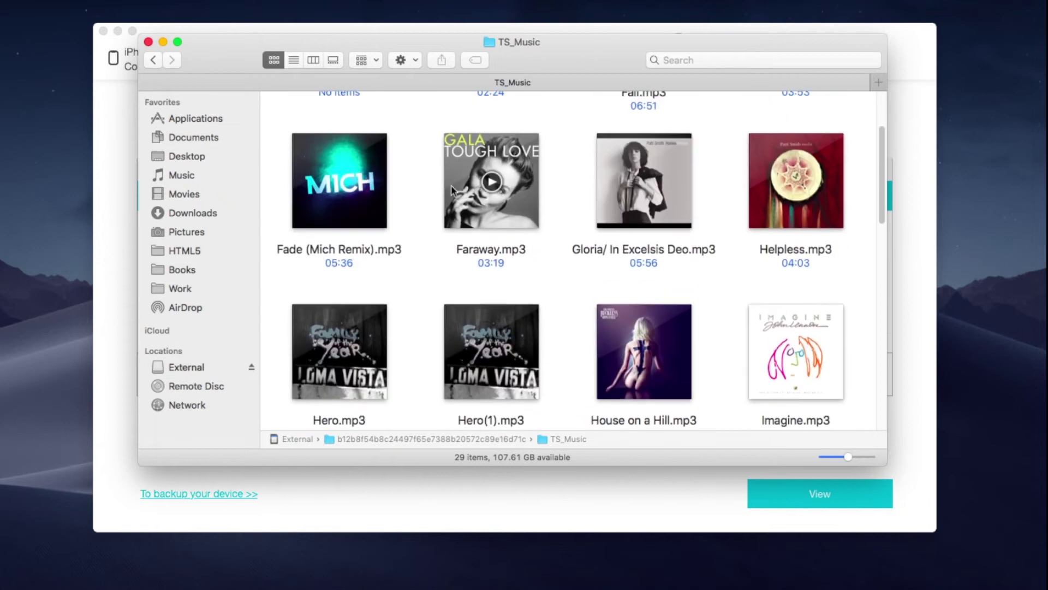
{"action": "left_click", "coordinate": [153, 60]}
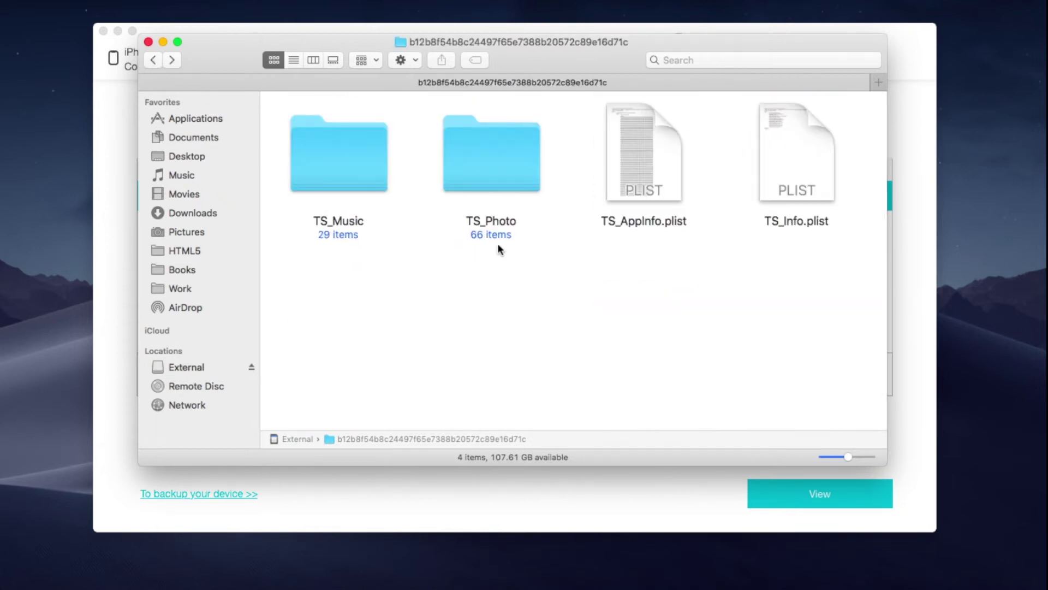
Step: Open TS_Photo's Thumbnails folder and scroll through the thumbnails
{"action": "double_click", "coordinate": [494, 156]}
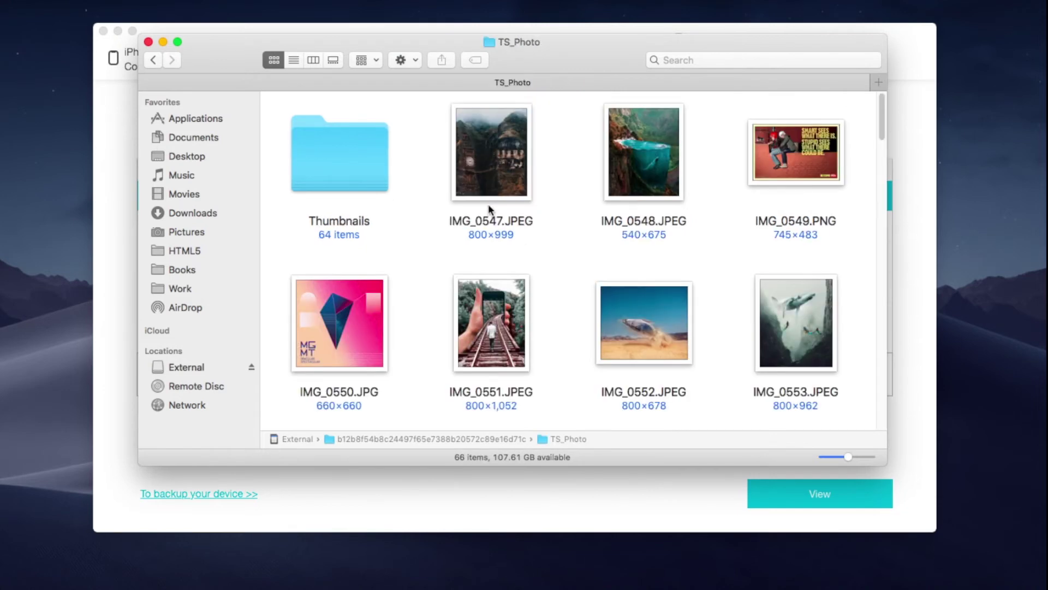
{"action": "double_click", "coordinate": [369, 166]}
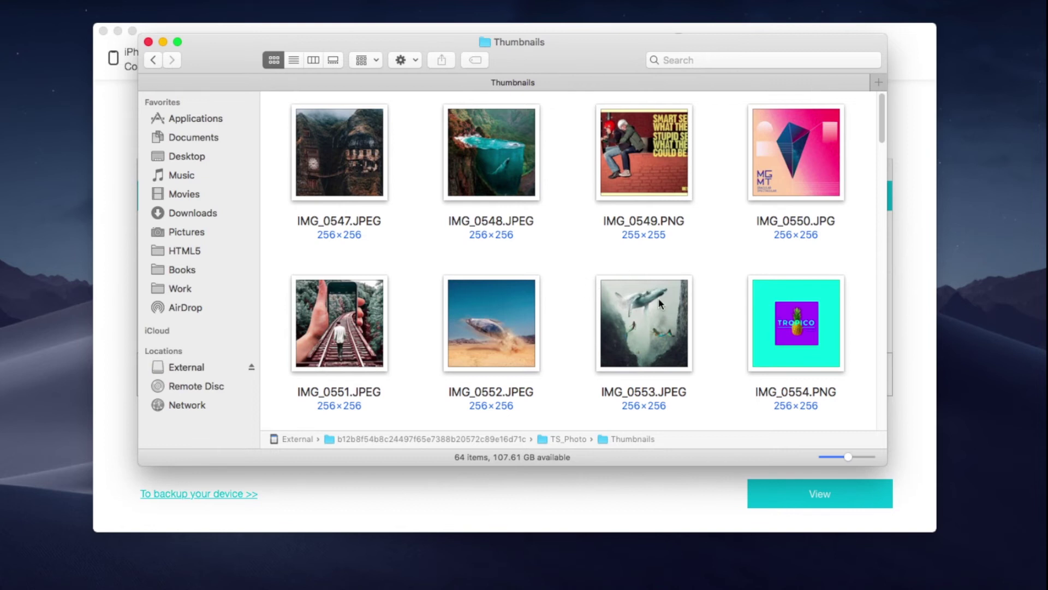
{"action": "scroll", "coordinate": [653, 301], "scroll_direction": "down", "scroll_amount": 2}
{"action": "scroll", "coordinate": [653, 301], "scroll_direction": "down", "scroll_amount": 3}
{"action": "scroll", "coordinate": [656, 300], "scroll_direction": "down", "scroll_amount": 2}
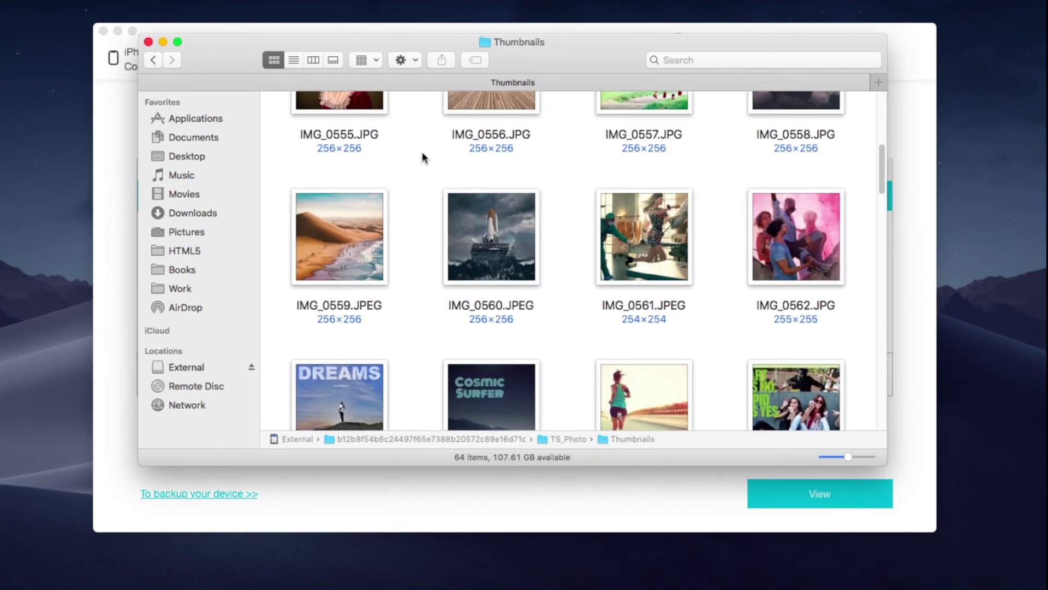
Step: Return to TS_Photo and scroll through the backed-up images
{"action": "left_click", "coordinate": [147, 62]}
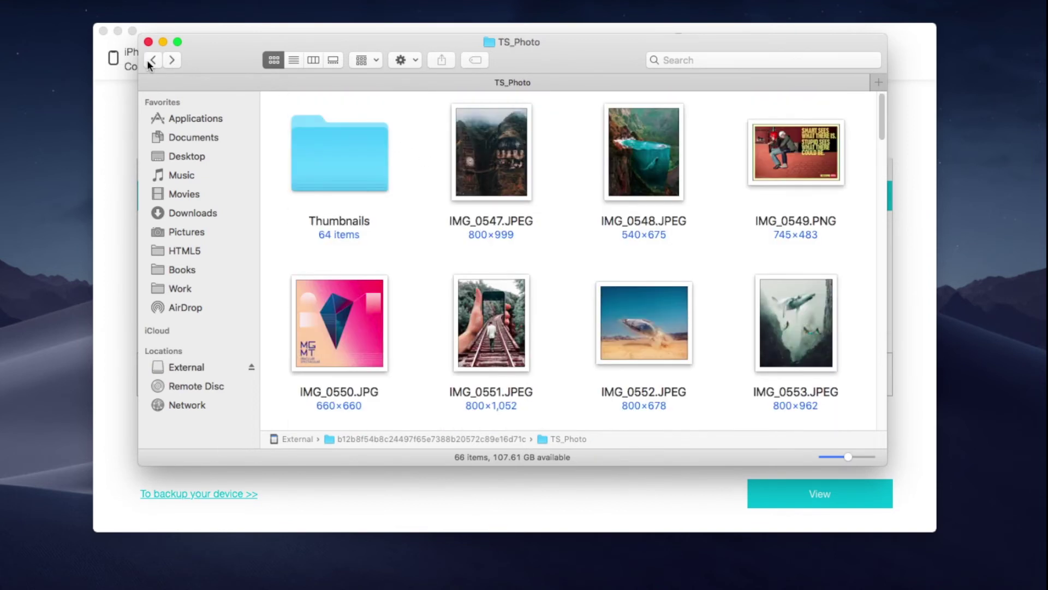
{"action": "scroll", "coordinate": [746, 258], "scroll_direction": "down", "scroll_amount": 3}
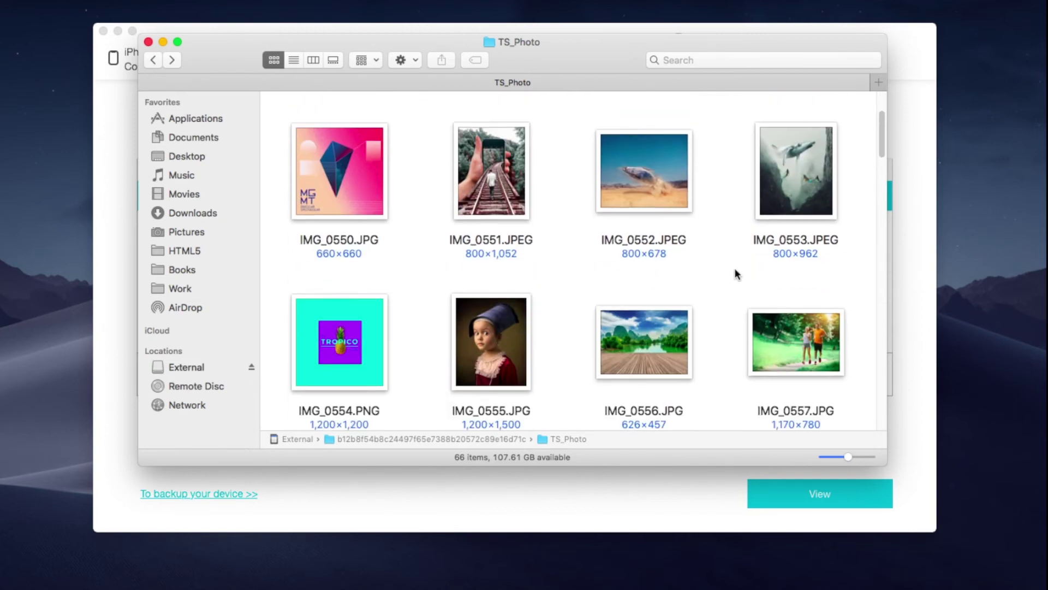
{"action": "scroll", "coordinate": [737, 267], "scroll_direction": "down", "scroll_amount": 4}
{"action": "scroll", "coordinate": [738, 270], "scroll_direction": "down", "scroll_amount": 3}
{"action": "scroll", "coordinate": [738, 271], "scroll_direction": "down", "scroll_amount": 3}
{"action": "scroll", "coordinate": [739, 271], "scroll_direction": "down", "scroll_amount": 3}
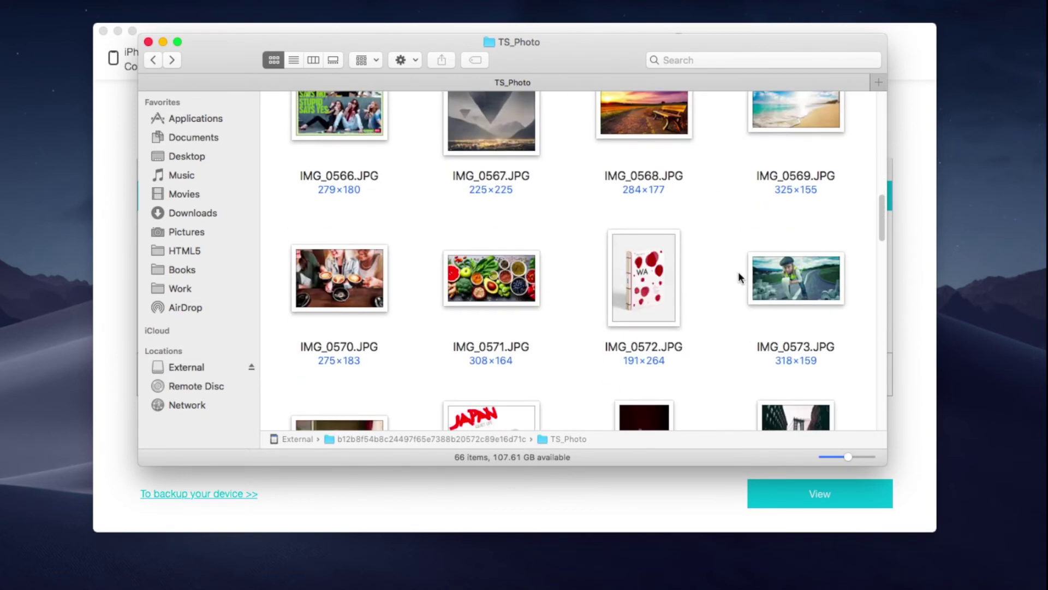
{"action": "scroll", "coordinate": [738, 271], "scroll_direction": "down", "scroll_amount": 3}
{"action": "scroll", "coordinate": [739, 273], "scroll_direction": "down", "scroll_amount": 3}
{"action": "scroll", "coordinate": [739, 272], "scroll_direction": "down", "scroll_amount": 3}
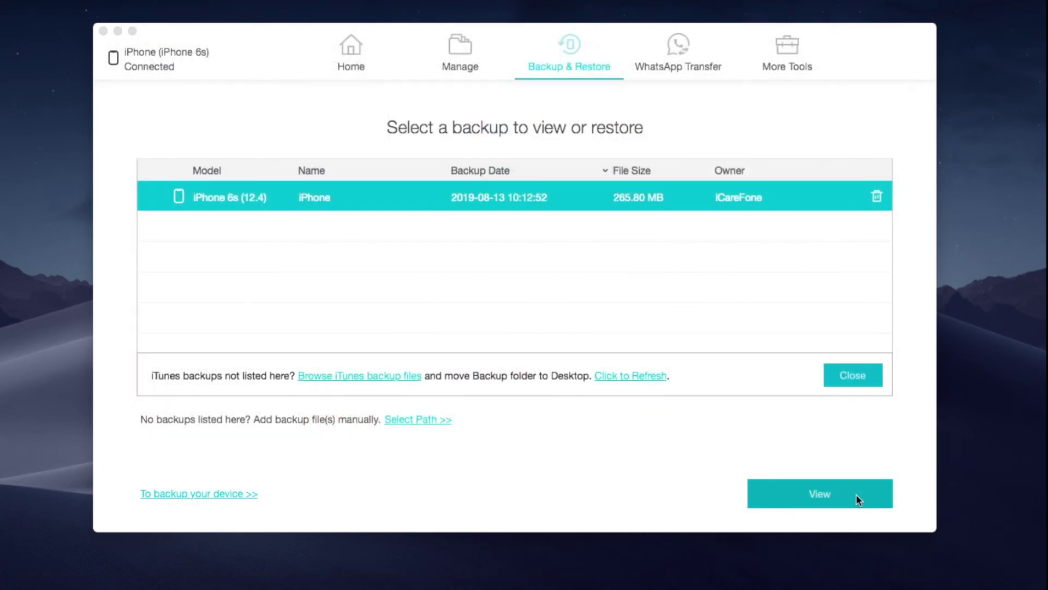
Step: Open the iPhone 6s backup's contents and scroll through its Music list
{"action": "left_click", "coordinate": [857, 496]}
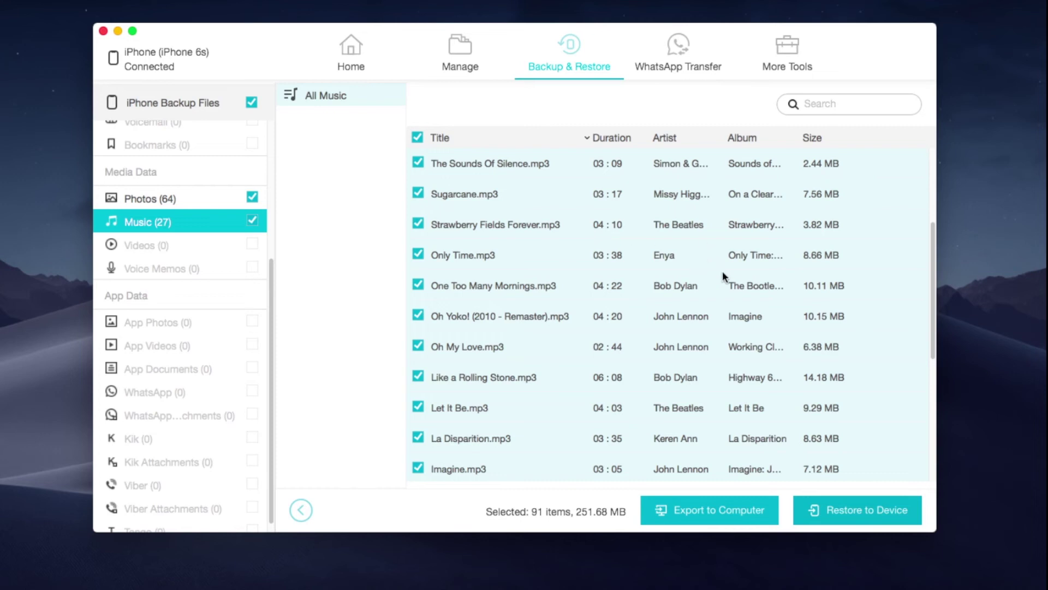
{"action": "scroll", "coordinate": [726, 278], "scroll_direction": "down", "scroll_amount": 3}
{"action": "scroll", "coordinate": [723, 284], "scroll_direction": "down", "scroll_amount": 1}
{"action": "scroll", "coordinate": [729, 290], "scroll_direction": "down", "scroll_amount": 3}
{"action": "scroll", "coordinate": [730, 293], "scroll_direction": "down", "scroll_amount": 3}
{"action": "scroll", "coordinate": [732, 298], "scroll_direction": "down", "scroll_amount": 1}
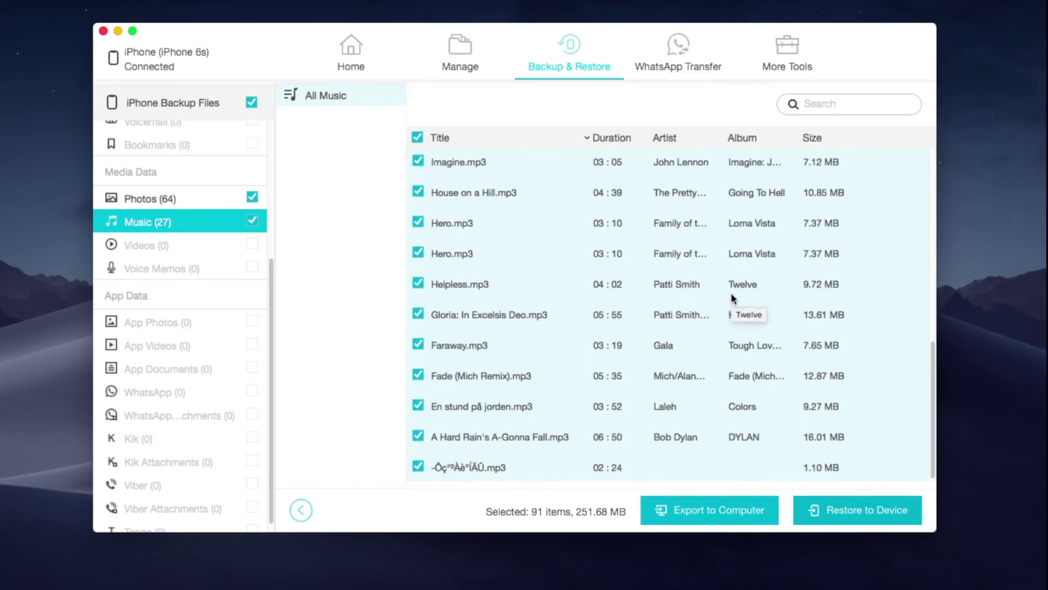
Step: Browse the backed-up photos, then group them into Camera Roll, Videos and Screenshots albums
{"action": "left_click", "coordinate": [195, 200]}
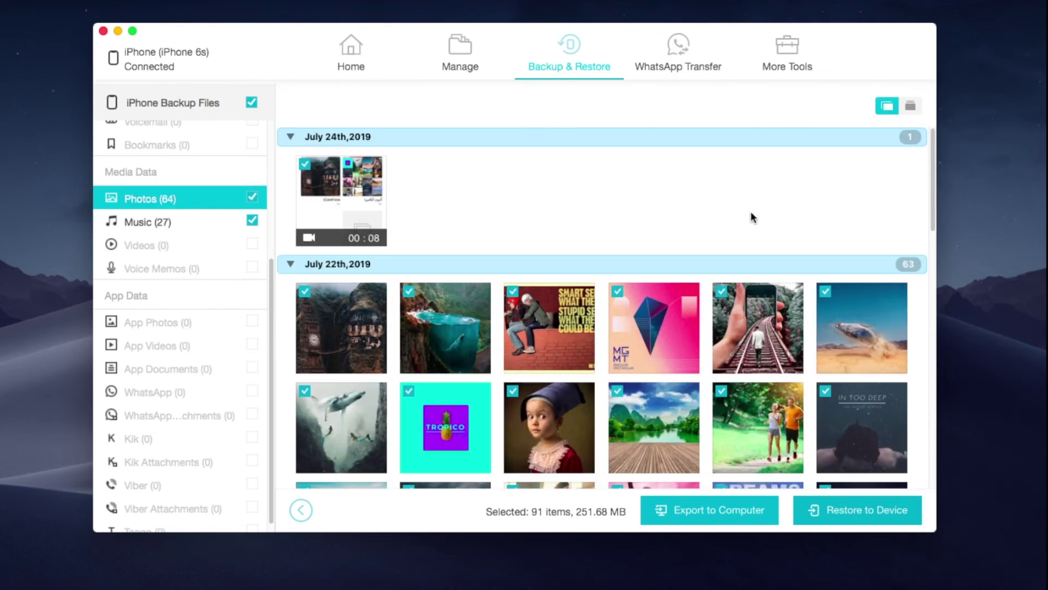
{"action": "scroll", "coordinate": [740, 246], "scroll_direction": "down", "scroll_amount": 10}
{"action": "scroll", "coordinate": [737, 276], "scroll_direction": "down", "scroll_amount": 5}
{"action": "scroll", "coordinate": [742, 281], "scroll_direction": "down", "scroll_amount": 2}
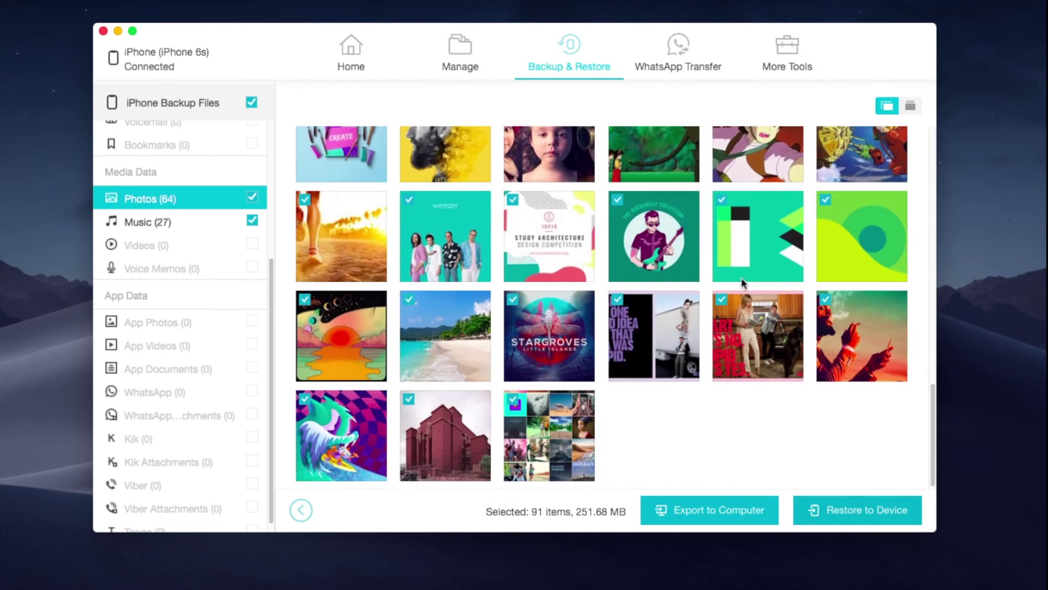
{"action": "scroll", "coordinate": [740, 282], "scroll_direction": "up", "scroll_amount": 5}
{"action": "scroll", "coordinate": [741, 285], "scroll_direction": "up", "scroll_amount": 2}
{"action": "scroll", "coordinate": [741, 285], "scroll_direction": "up", "scroll_amount": 3}
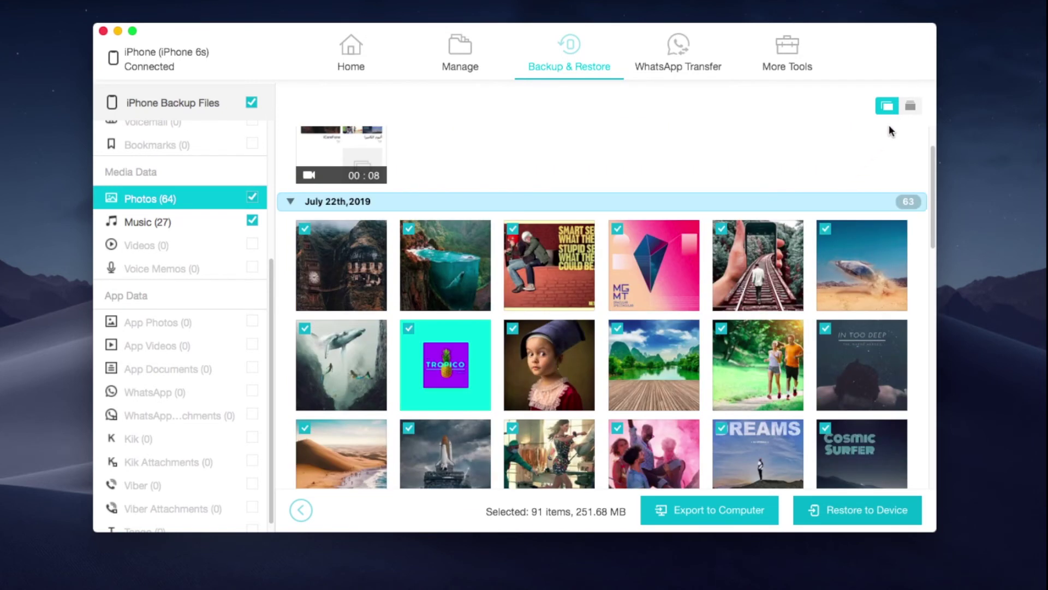
{"action": "left_click", "coordinate": [909, 106]}
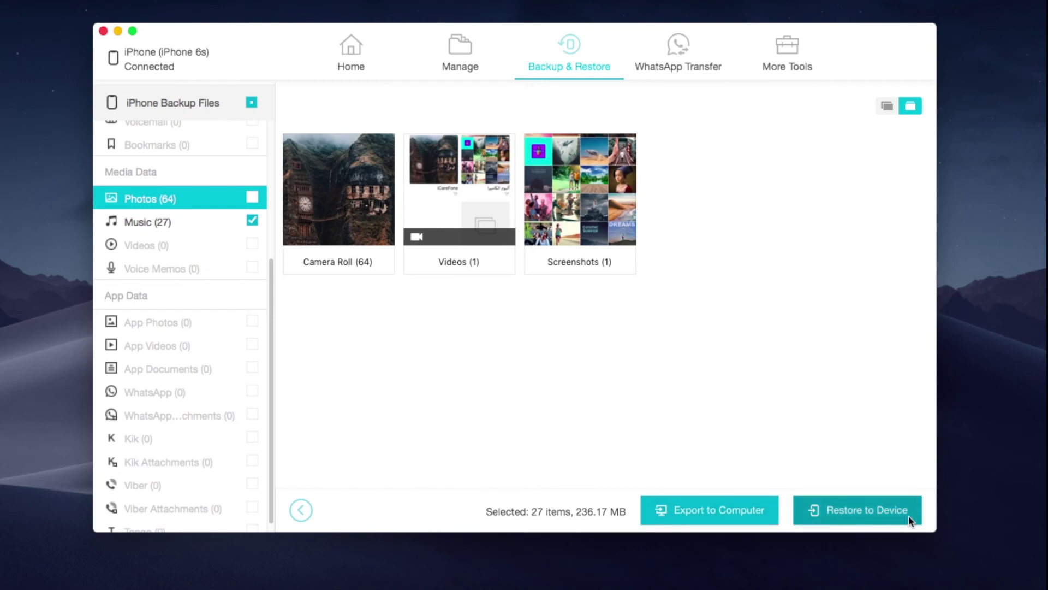
Step: Check the External drive as an export destination, then cancel the export
{"action": "left_click", "coordinate": [766, 518]}
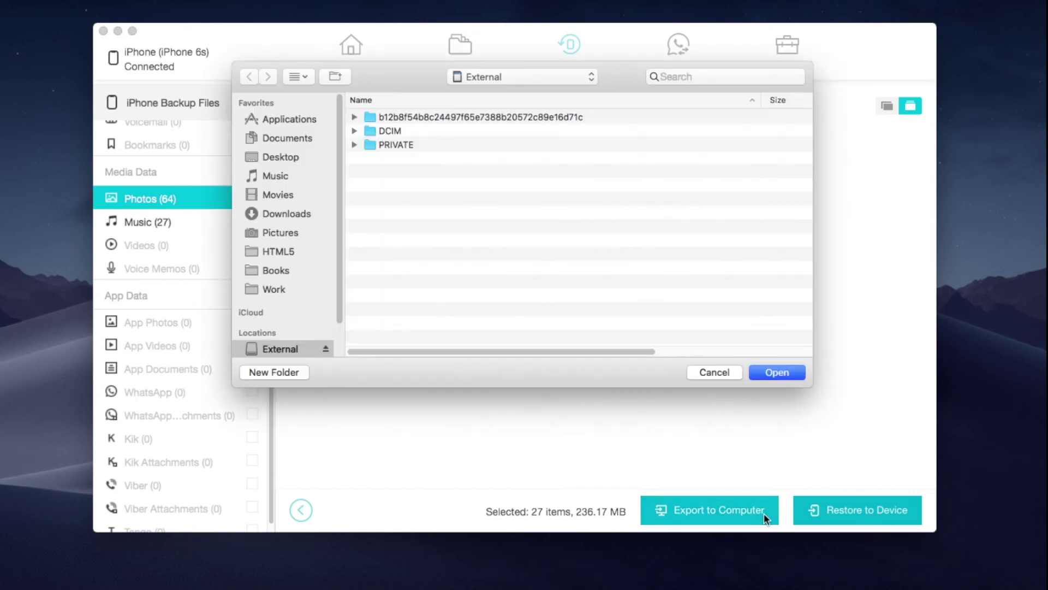
{"action": "scroll", "coordinate": [308, 264], "scroll_direction": "down", "scroll_amount": 3}
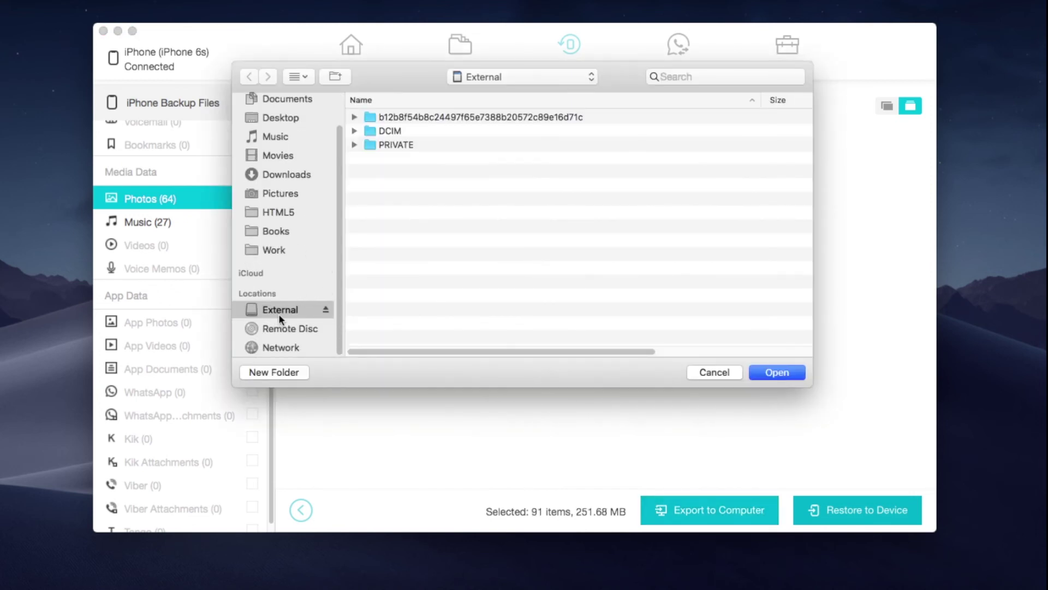
{"action": "left_click", "coordinate": [714, 372]}
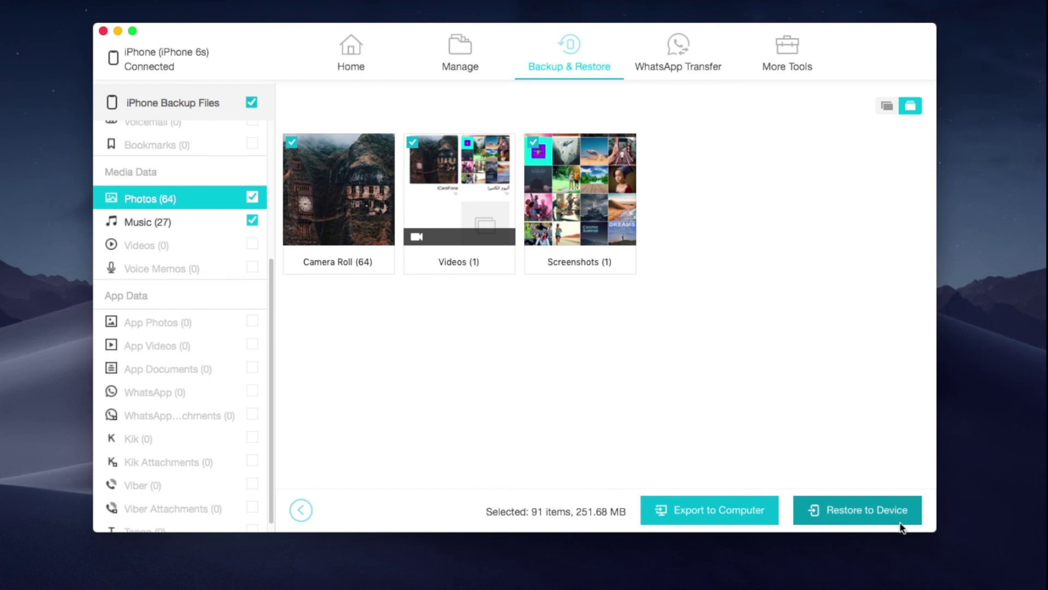